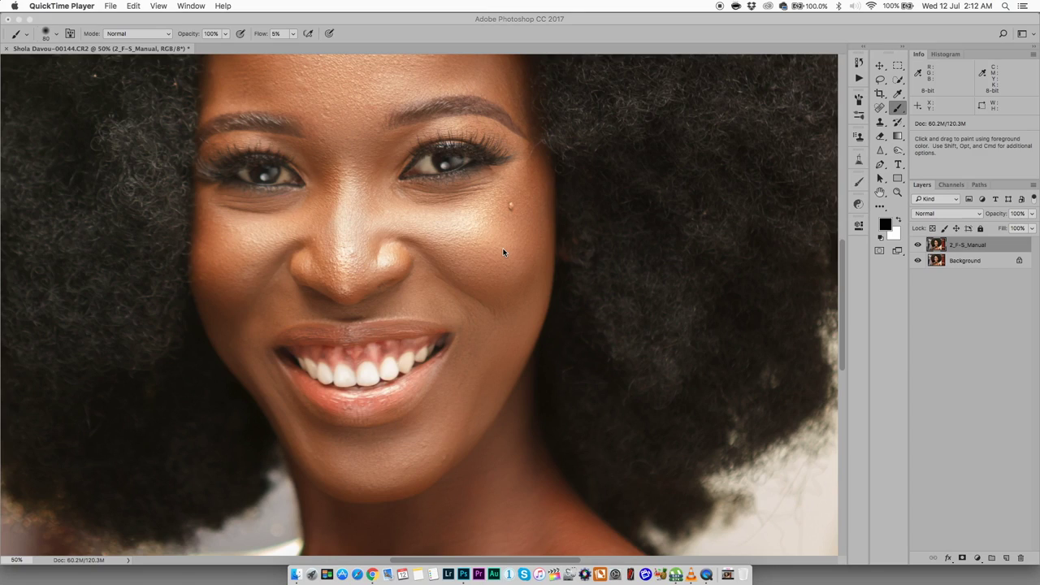
Compare the portrait before and after retouching by toggling the visibility of the 2_F-S_Manual layer.
{"action": "left_click", "coordinate": [503, 253]}
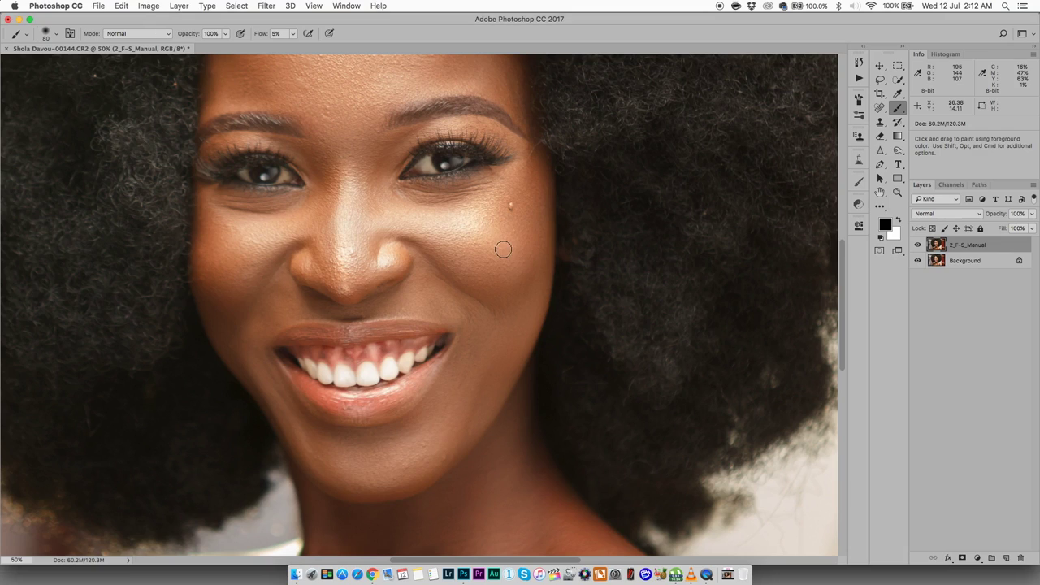
{"action": "key", "text": "super+0"}
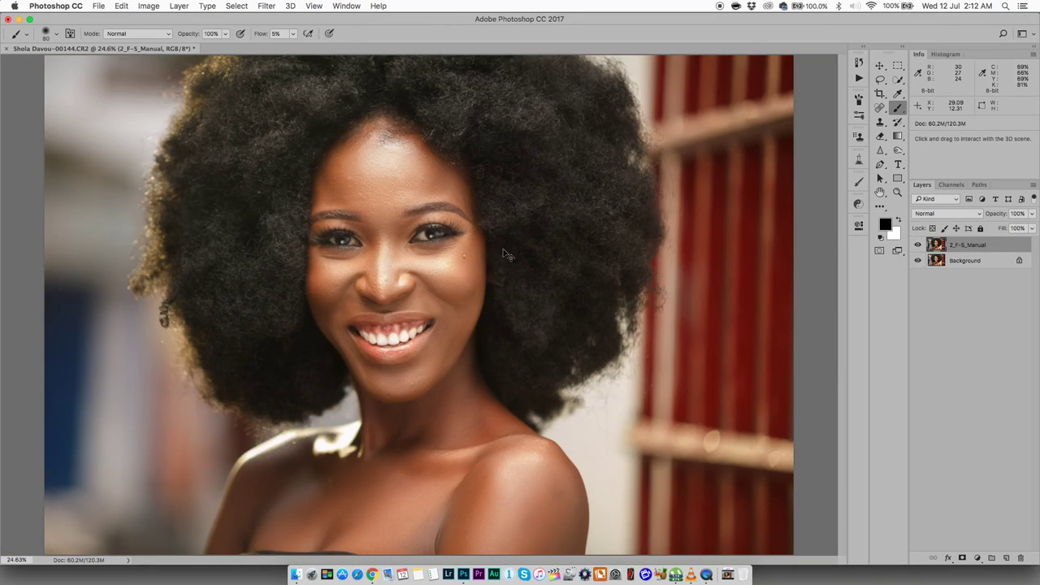
{"action": "key", "text": "super+equal"}
{"action": "key", "text": "super+equal"}
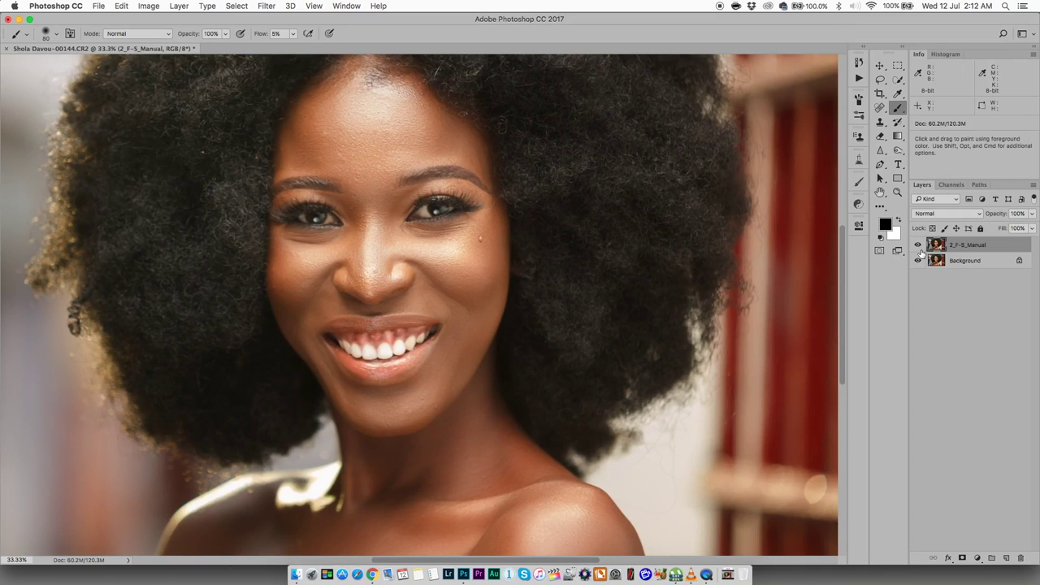
{"action": "left_click", "coordinate": [918, 245]}
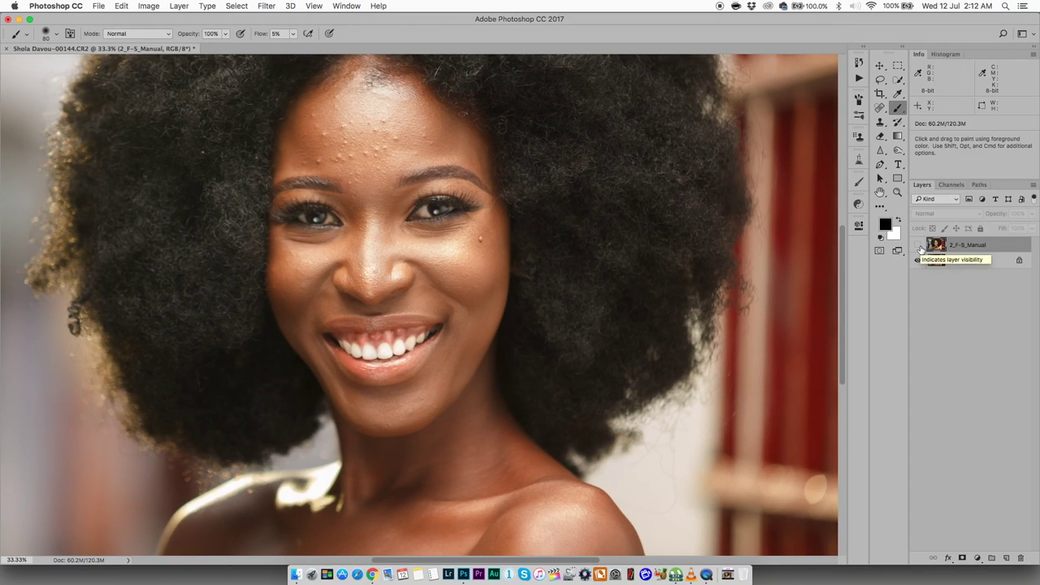
{"action": "left_click", "coordinate": [919, 245]}
{"action": "left_click", "coordinate": [919, 245]}
{"action": "left_click", "coordinate": [920, 246]}
{"action": "left_click", "coordinate": [919, 245]}
{"action": "left_click", "coordinate": [919, 245]}
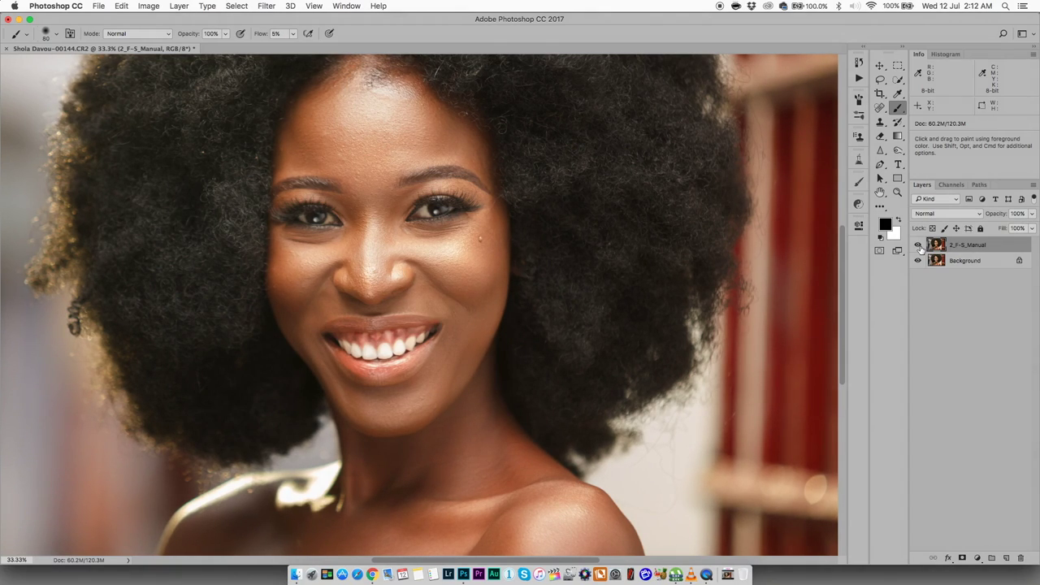
{"action": "left_click", "coordinate": [919, 245]}
{"action": "left_click", "coordinate": [919, 245]}
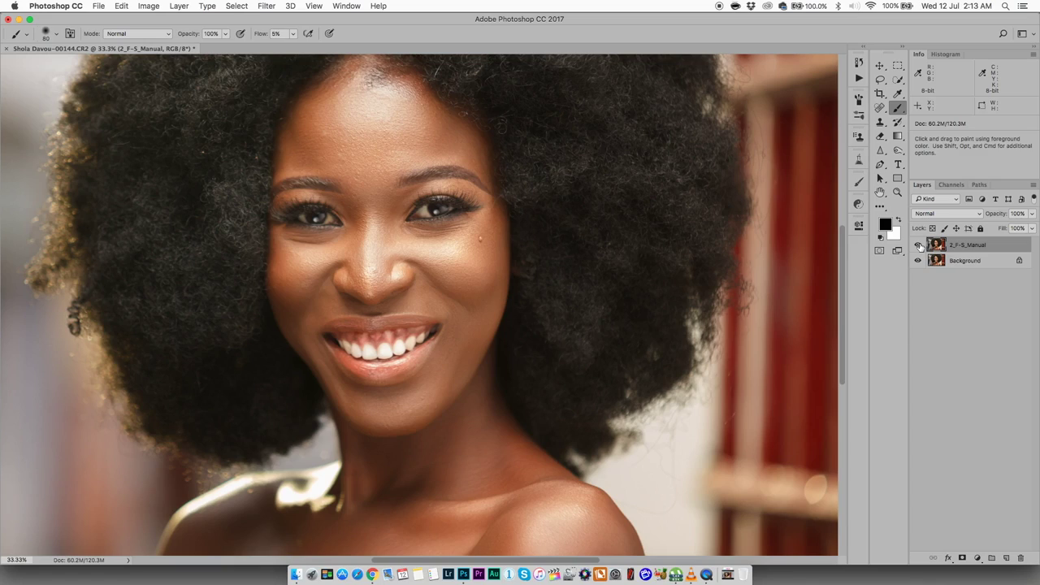
Duplicate the 2_F-S_Manual layer and rename the copy High Pass.
{"action": "key", "text": "cmd+j"}
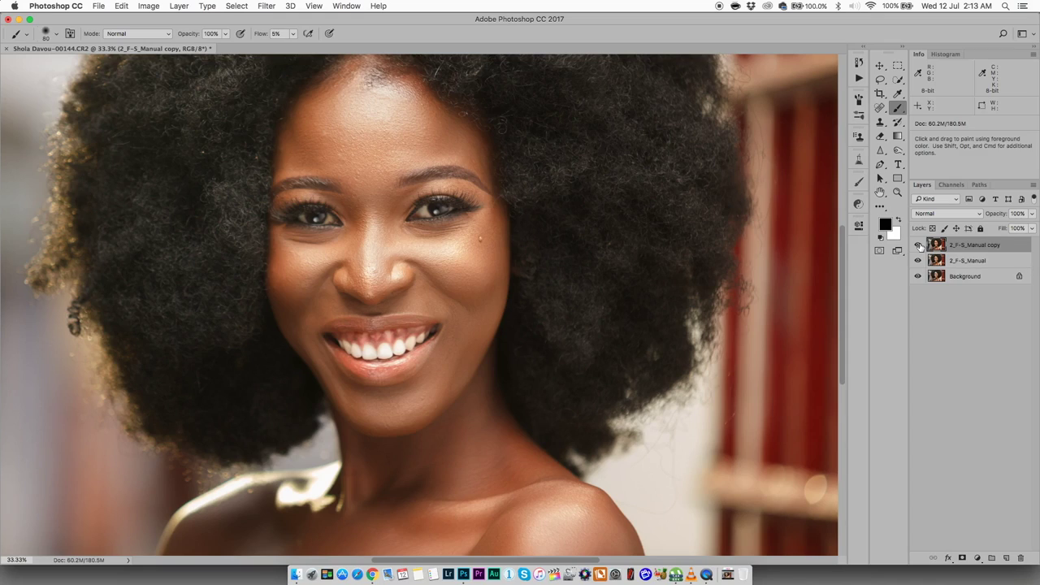
{"action": "double_click", "coordinate": [975, 244]}
{"action": "type", "text": "High Pass"}
{"action": "key", "text": "Return"}
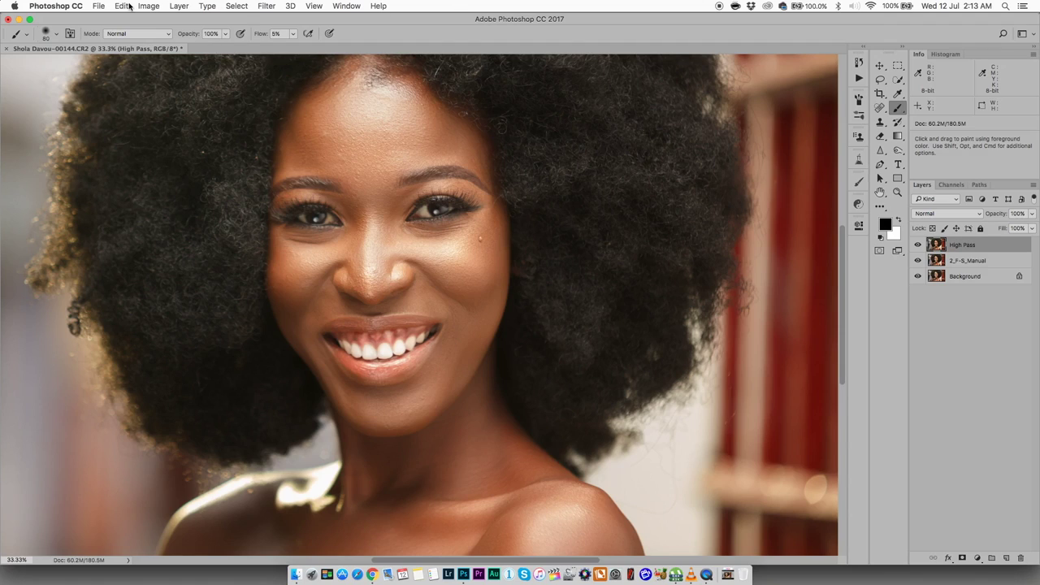
Desaturate the High Pass layer.
{"action": "left_click", "coordinate": [149, 6]}
{"action": "mouse_move", "coordinate": [226, 39]}
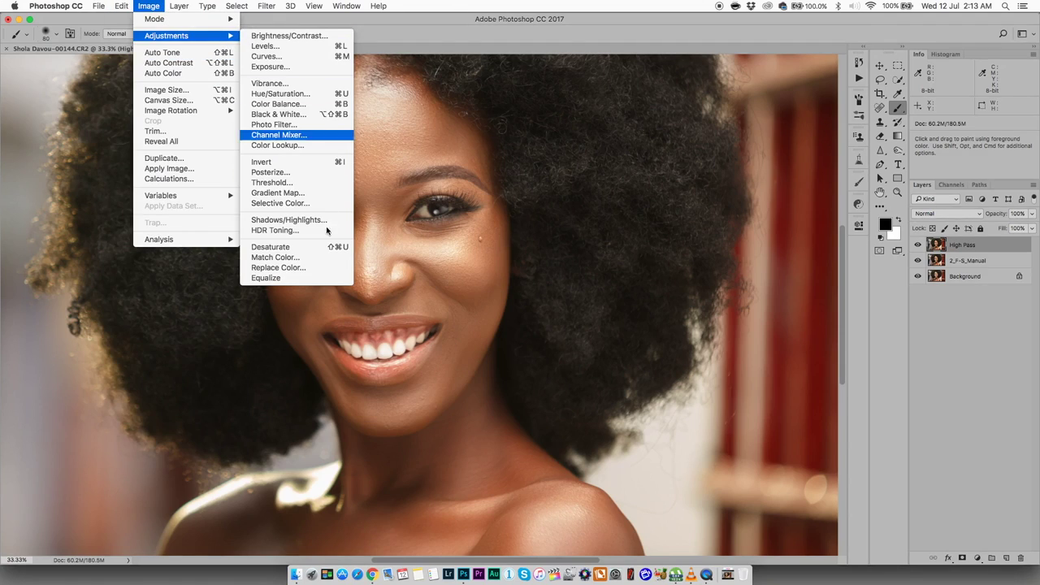
{"action": "left_click", "coordinate": [323, 247]}
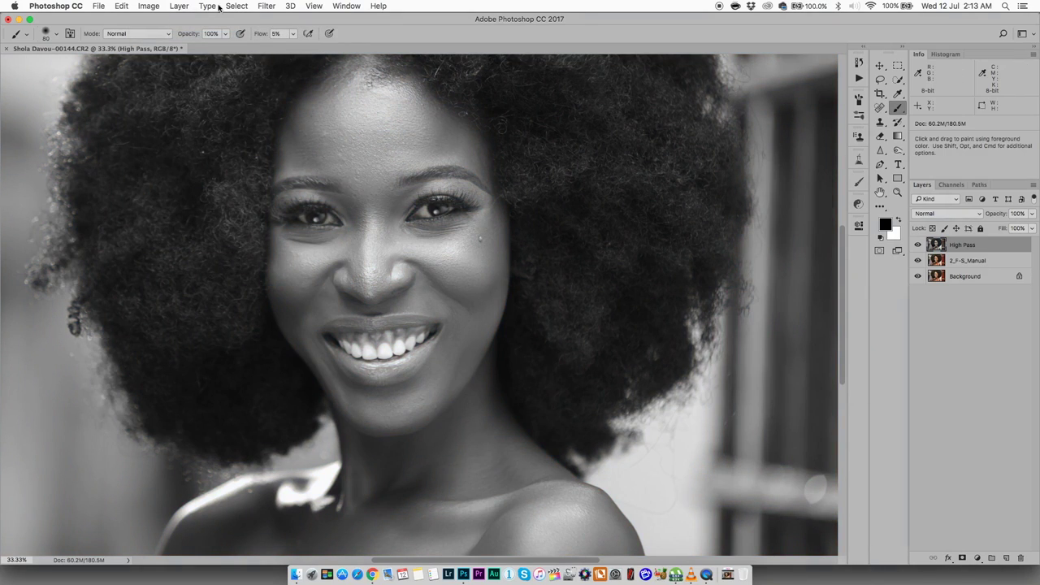
Apply the High Pass filter with a radius of 3.0 pixels to the High Pass layer and set its blend mode to Overlay.
{"action": "left_click", "coordinate": [266, 6]}
{"action": "mouse_move", "coordinate": [382, 230]}
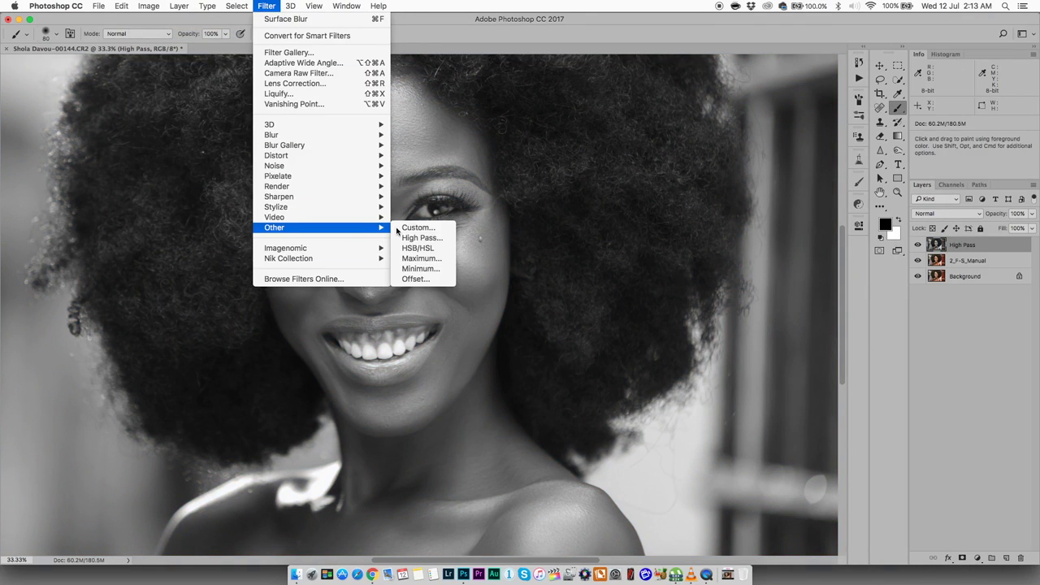
{"action": "left_click", "coordinate": [421, 237]}
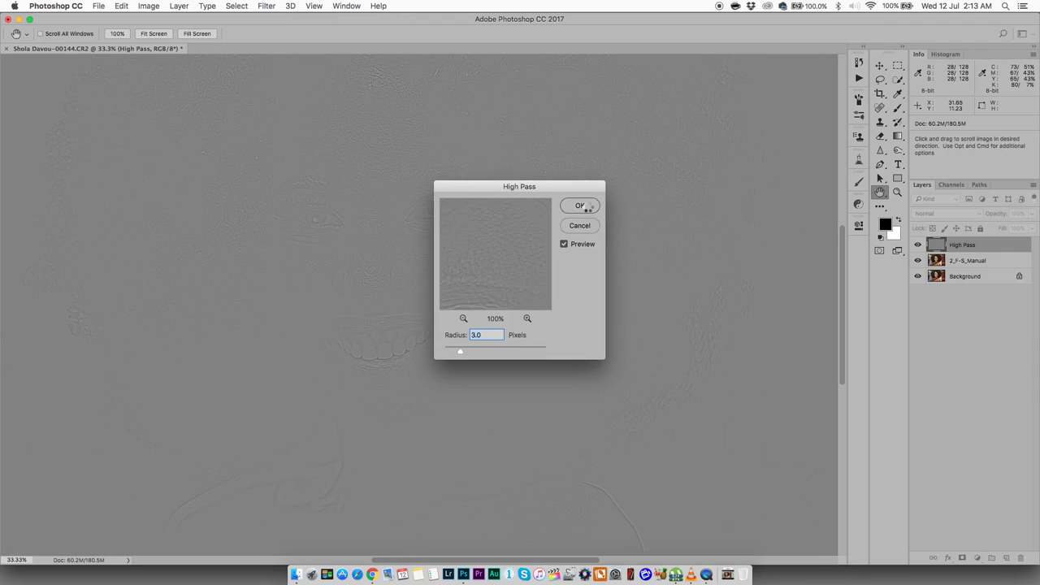
{"action": "left_click", "coordinate": [580, 206]}
{"action": "key", "text": "b"}
{"action": "left_click", "coordinate": [950, 213]}
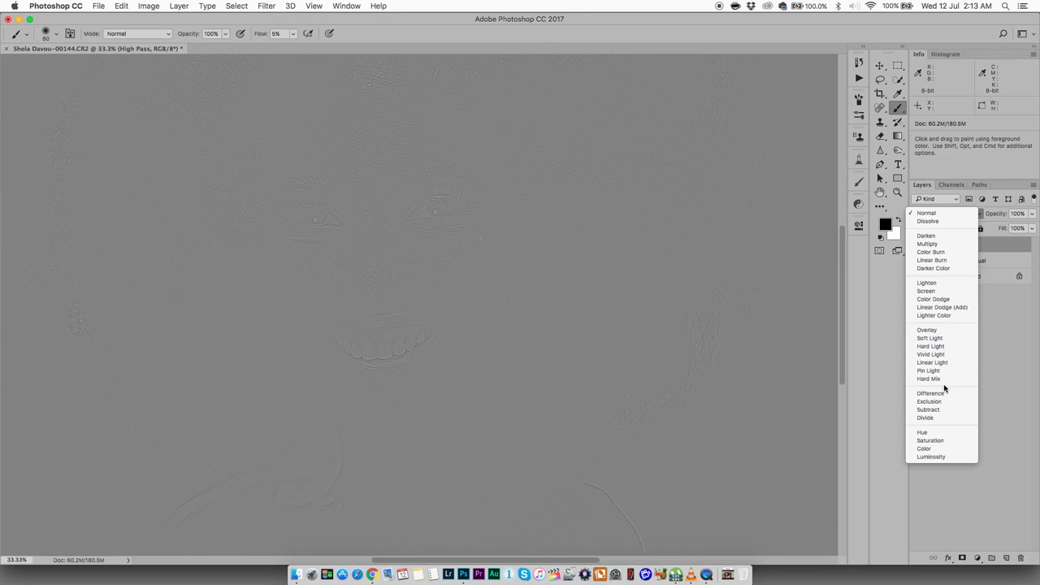
{"action": "left_click", "coordinate": [935, 329]}
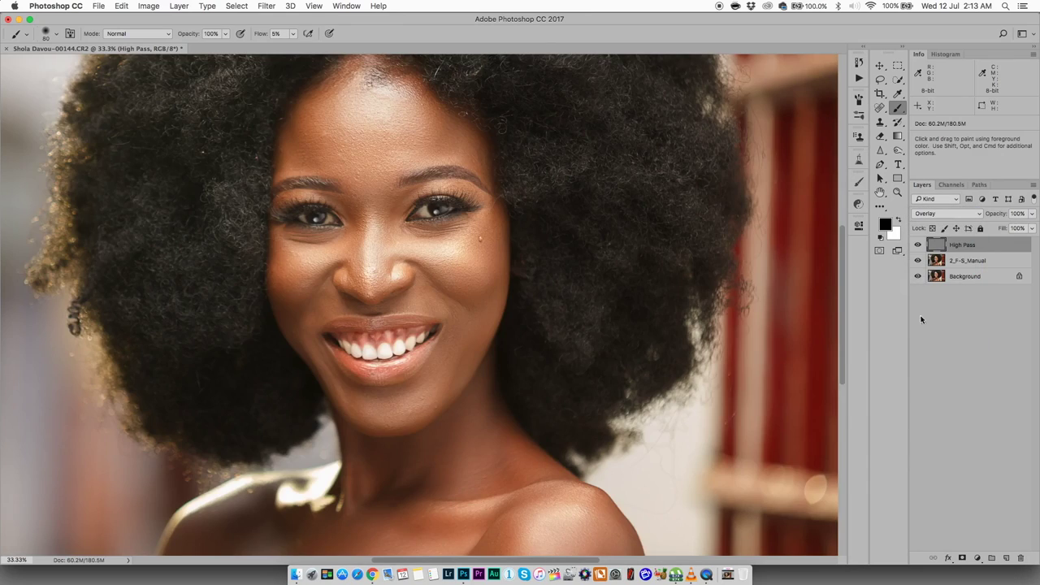
Compare the face and hair detail with and without the High Pass layer by toggling its visibility.
{"action": "left_click", "coordinate": [918, 245]}
{"action": "left_click", "coordinate": [918, 245]}
{"action": "left_click", "coordinate": [919, 245]}
{"action": "left_click", "coordinate": [918, 244]}
{"action": "key", "text": "super+plus"}
{"action": "key", "text": "super+plus"}
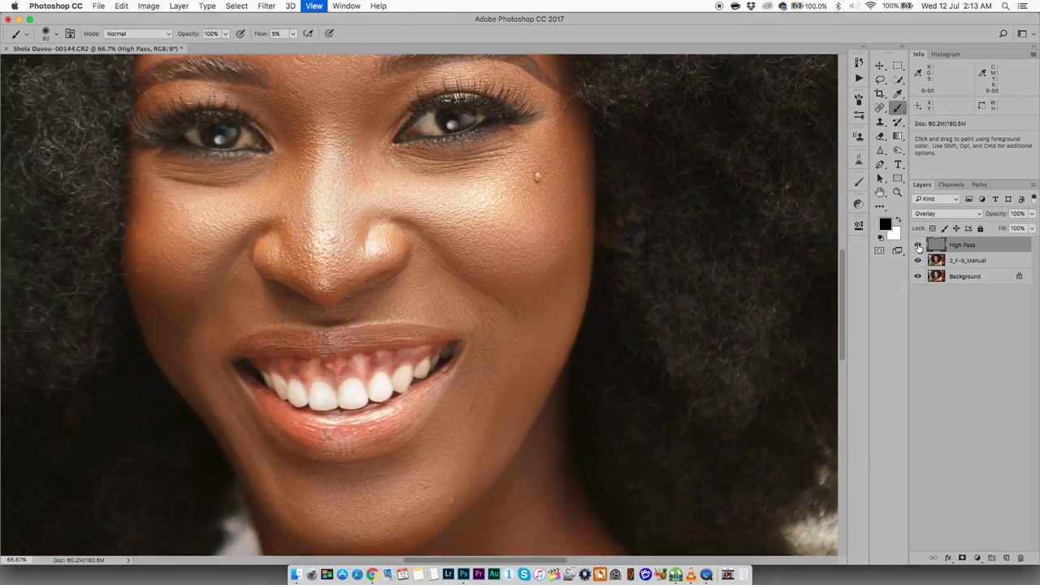
{"action": "key", "text": "super+minus"}
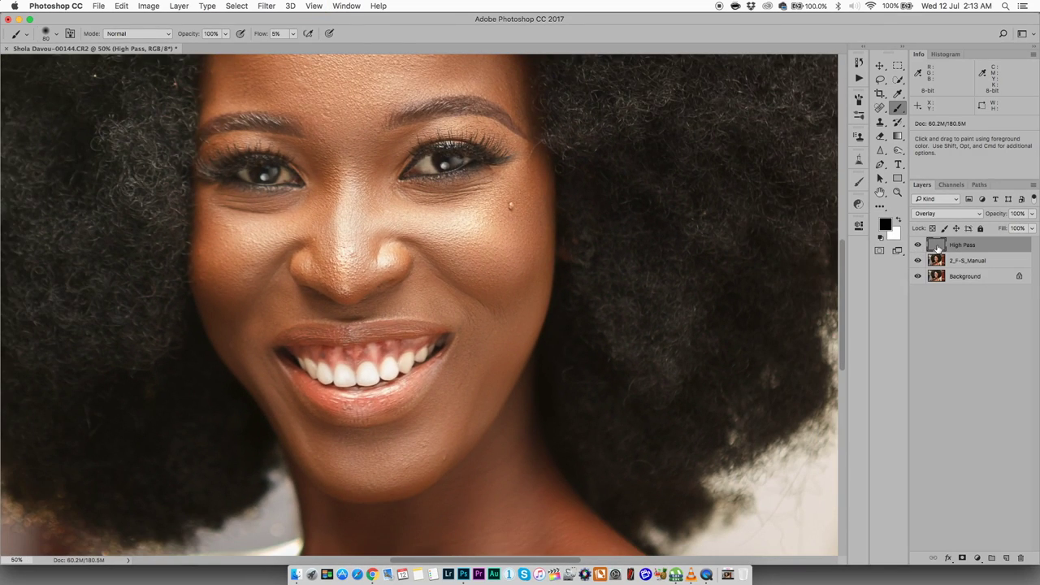
{"action": "left_click", "coordinate": [919, 245]}
{"action": "left_click", "coordinate": [919, 245]}
{"action": "left_click", "coordinate": [919, 245]}
{"action": "left_click", "coordinate": [919, 246]}
{"action": "left_click", "coordinate": [919, 245]}
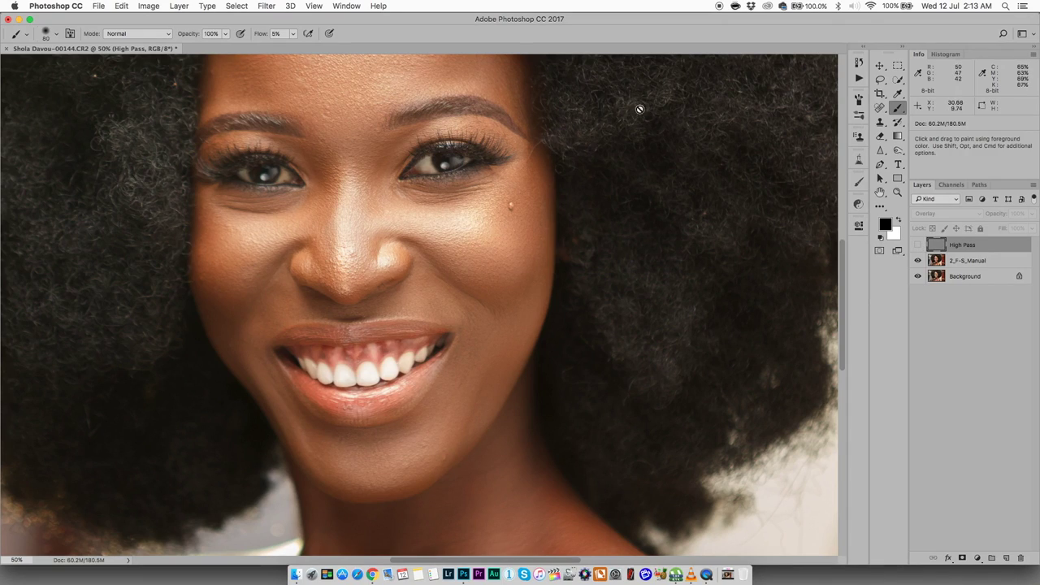
{"action": "left_click", "coordinate": [918, 245]}
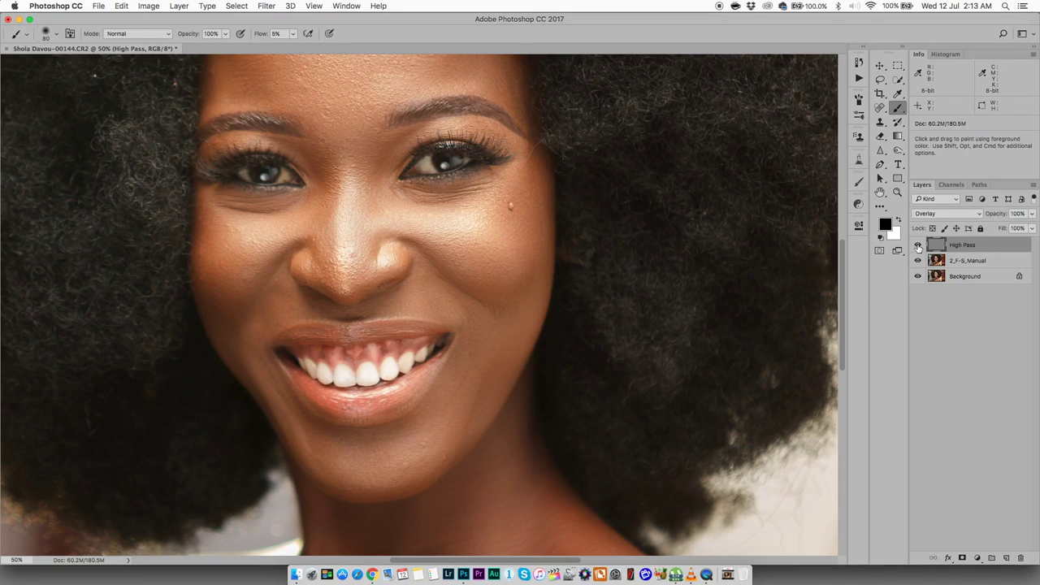
{"action": "left_click", "coordinate": [918, 245]}
{"action": "left_click", "coordinate": [919, 246]}
{"action": "left_click", "coordinate": [918, 245]}
{"action": "left_click", "coordinate": [918, 245]}
{"action": "left_click", "coordinate": [918, 245]}
{"action": "left_click", "coordinate": [918, 246]}
{"action": "left_click", "coordinate": [918, 246]}
{"action": "left_click", "coordinate": [919, 245]}
Hide the High Pass layer and duplicate the 2_F-S_Manual layer twice.
{"action": "left_click", "coordinate": [918, 246]}
{"action": "left_click", "coordinate": [965, 260]}
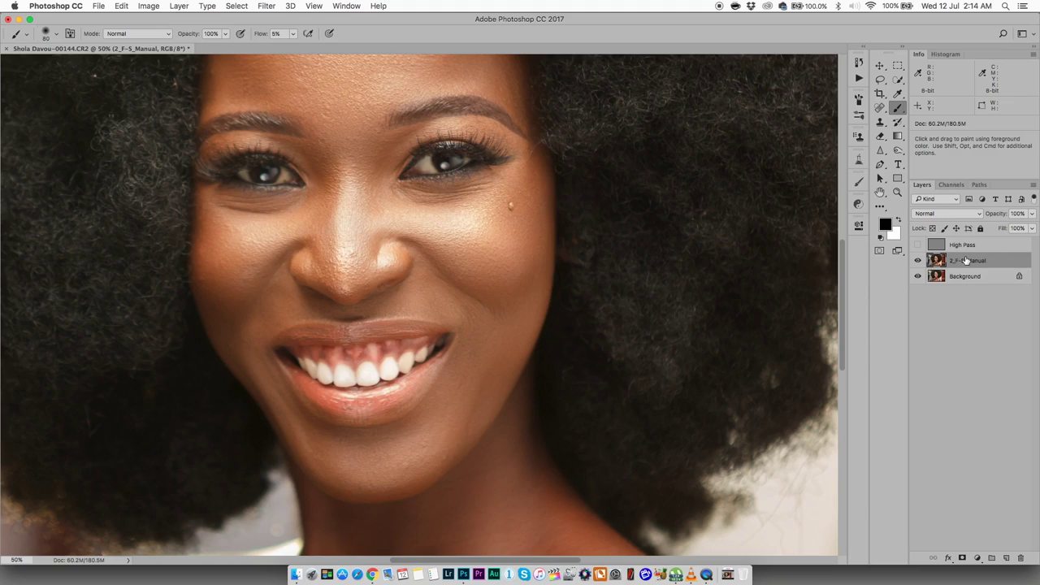
{"action": "key", "text": "super+j"}
{"action": "key", "text": "super+j"}
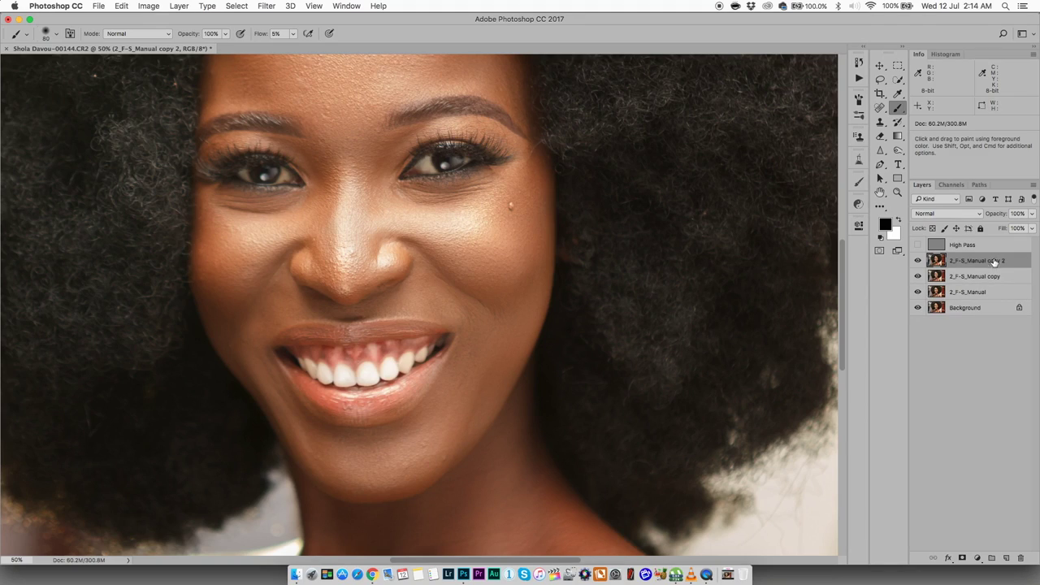
Rename the lower 2_F-S_Manual copy Base and the upper copy Blur.
{"action": "double_click", "coordinate": [991, 278]}
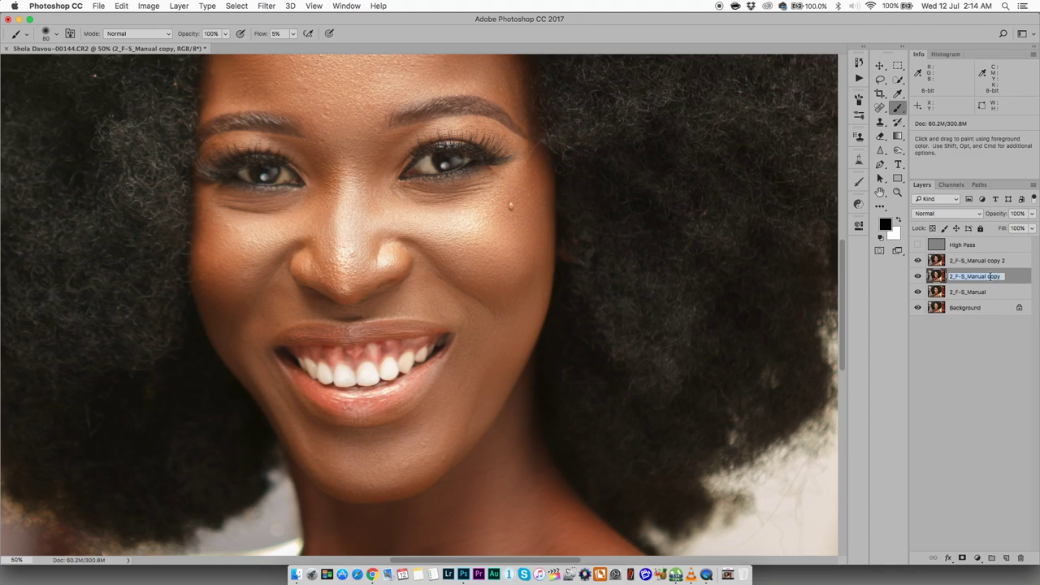
{"action": "type", "text": "Base"}
{"action": "key", "text": "Return"}
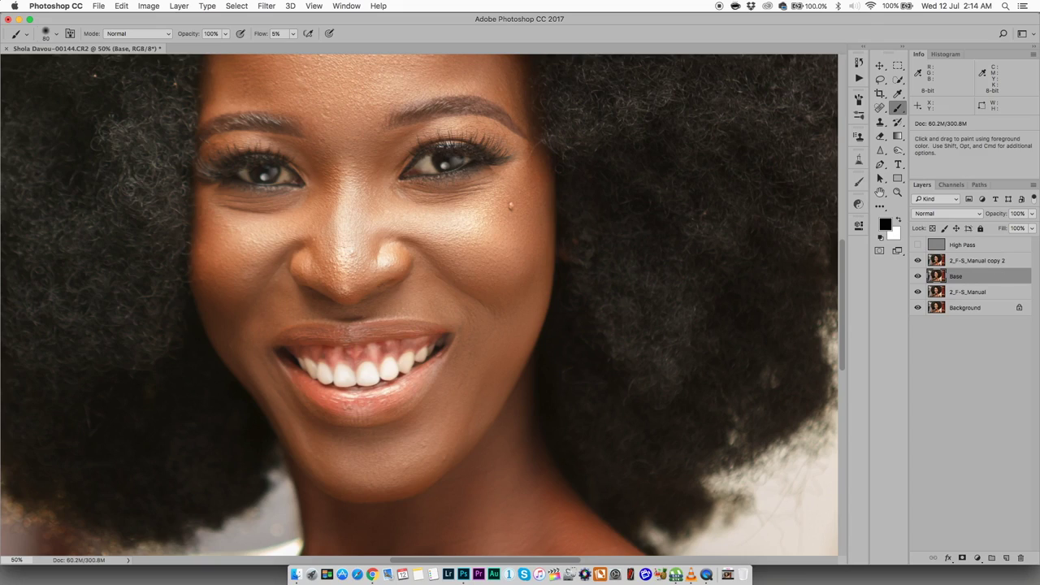
{"action": "double_click", "coordinate": [993, 260]}
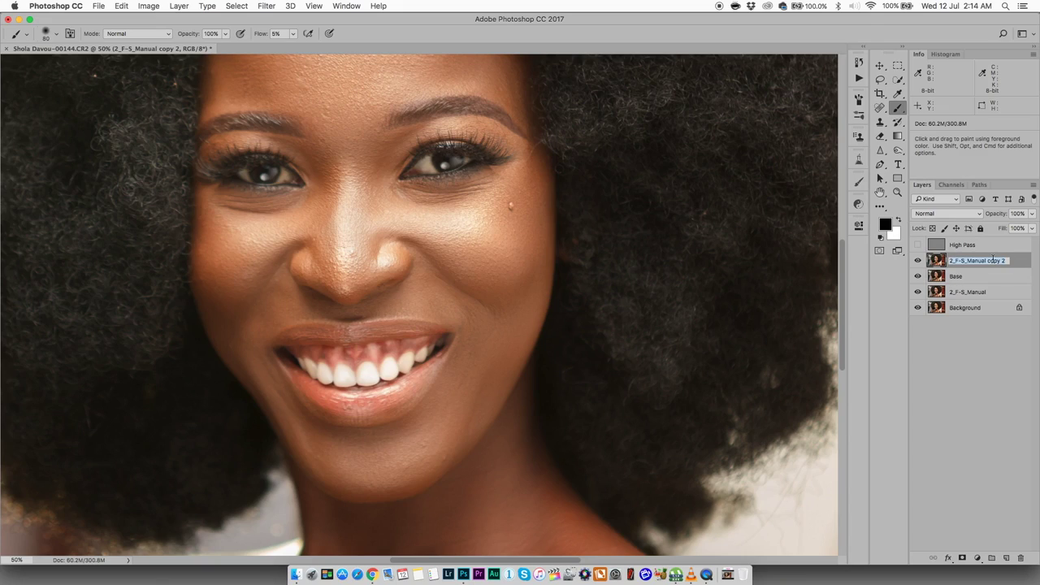
{"action": "type", "text": "Bl"}
{"action": "key", "text": "Return"}
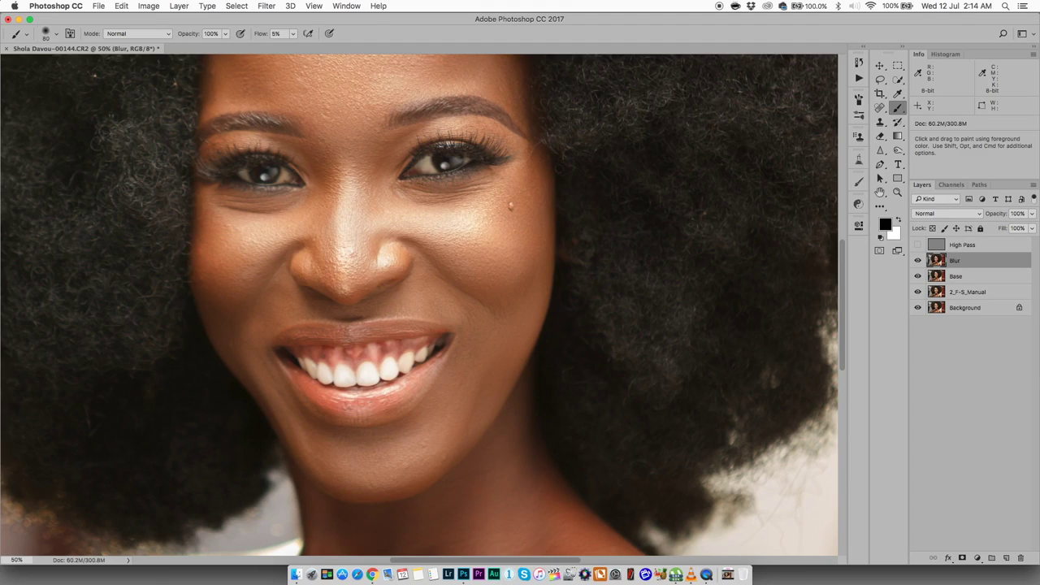
Group the Blur and Base layers and name the group Sharpen.
{"action": "left_click", "coordinate": [986, 281], "text": "shift"}
{"action": "key", "text": "super+g"}
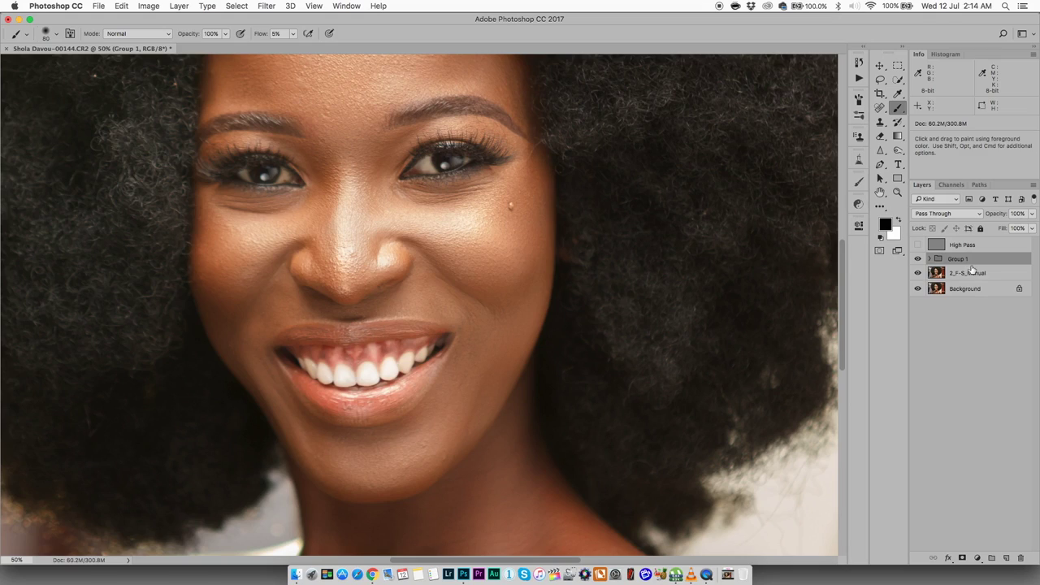
{"action": "double_click", "coordinate": [960, 258]}
{"action": "type", "text": "Sharpen"}
{"action": "key", "text": "Return"}
Expand the Sharpen group and invert the colours of its Blur layer.
{"action": "left_click", "coordinate": [931, 259]}
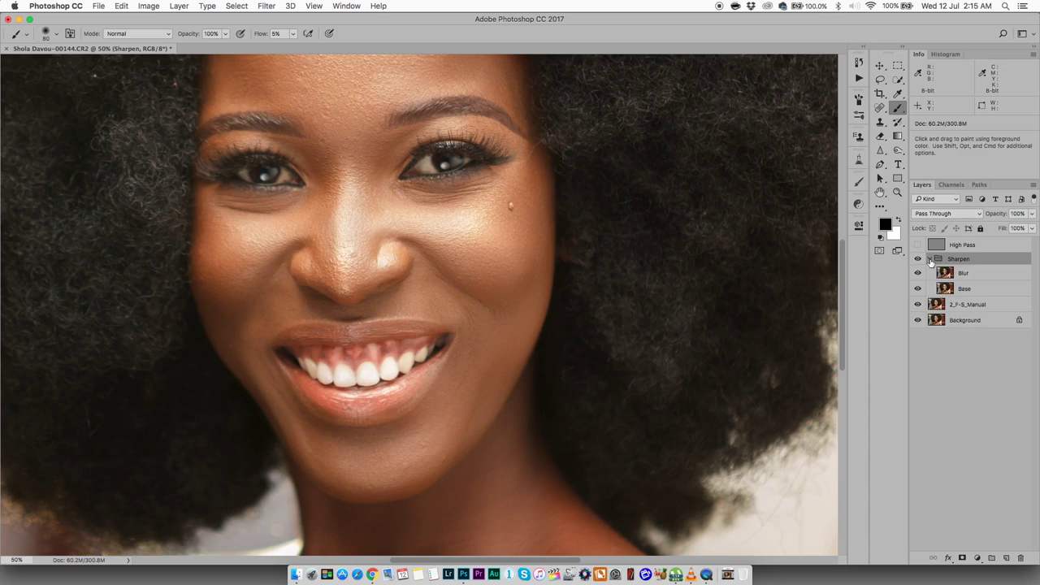
{"action": "left_click", "coordinate": [988, 277]}
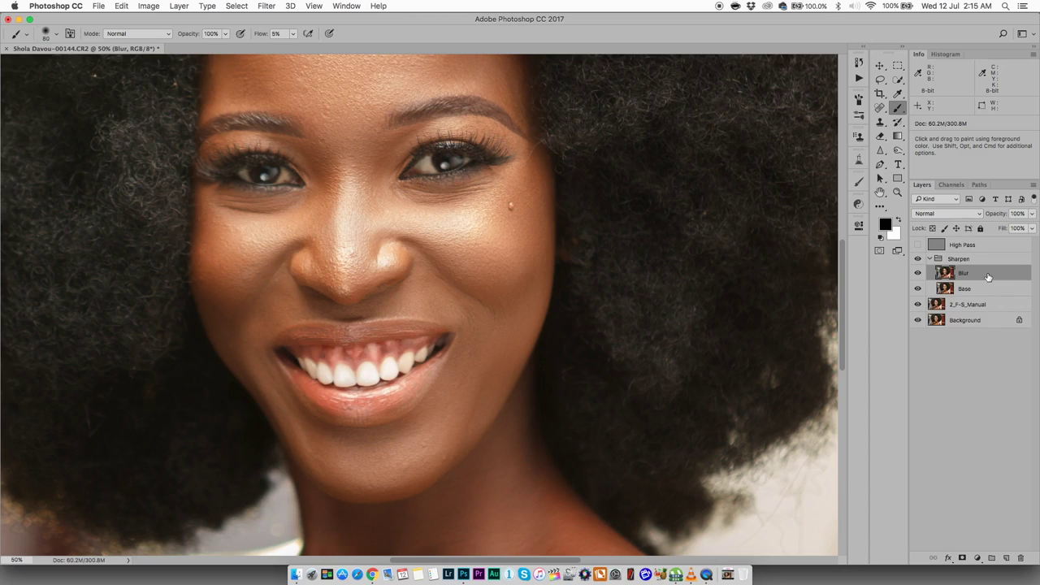
{"action": "key", "text": "super+i"}
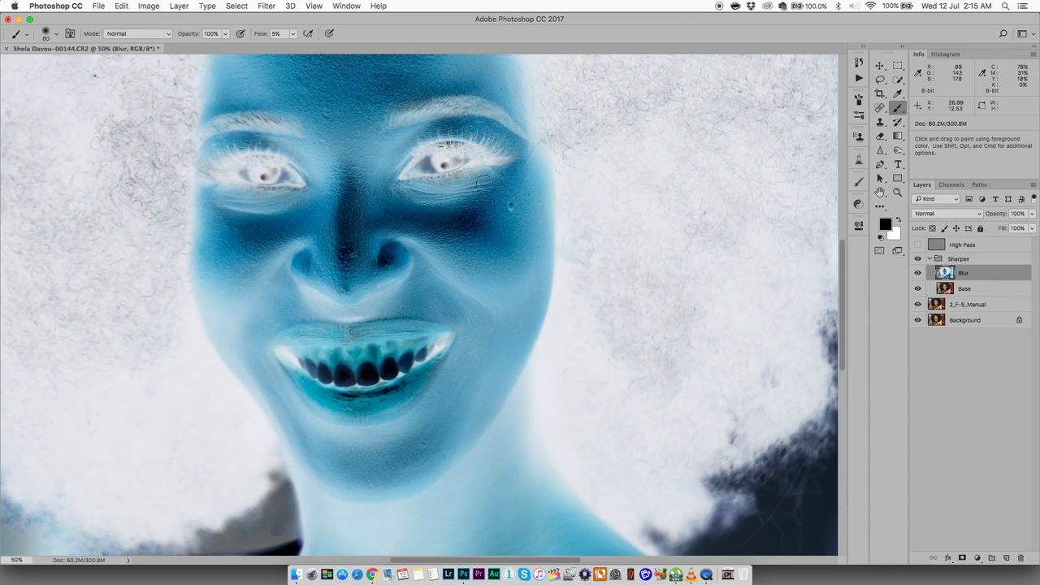
Apply a Surface Blur with radius 10 pixels and threshold 8 levels to the Blur layer and set its blend mode to Vivid Light.
{"action": "left_click", "coordinate": [273, 5]}
{"action": "mouse_move", "coordinate": [352, 136]}
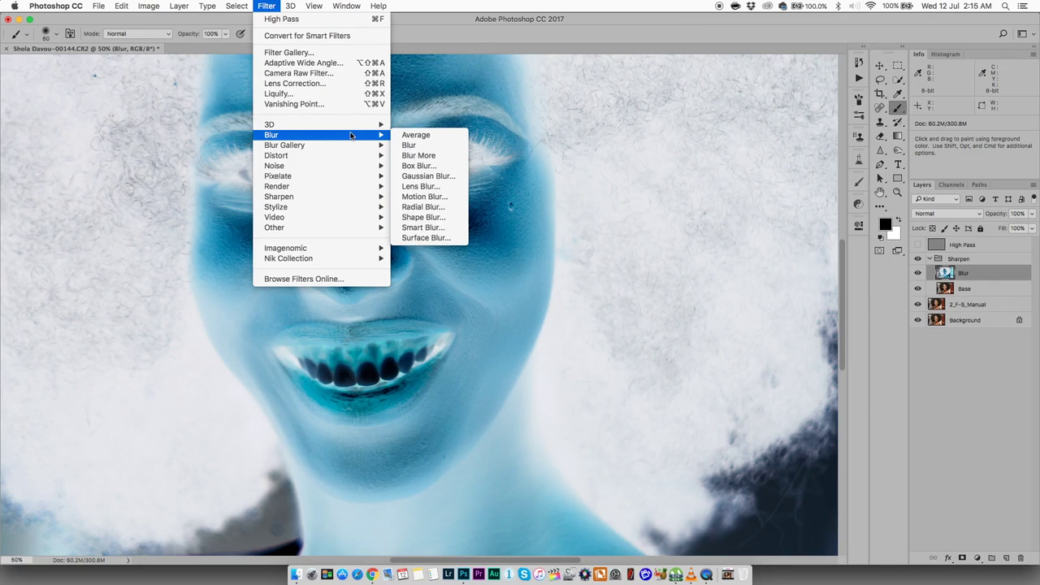
{"action": "left_click", "coordinate": [449, 239]}
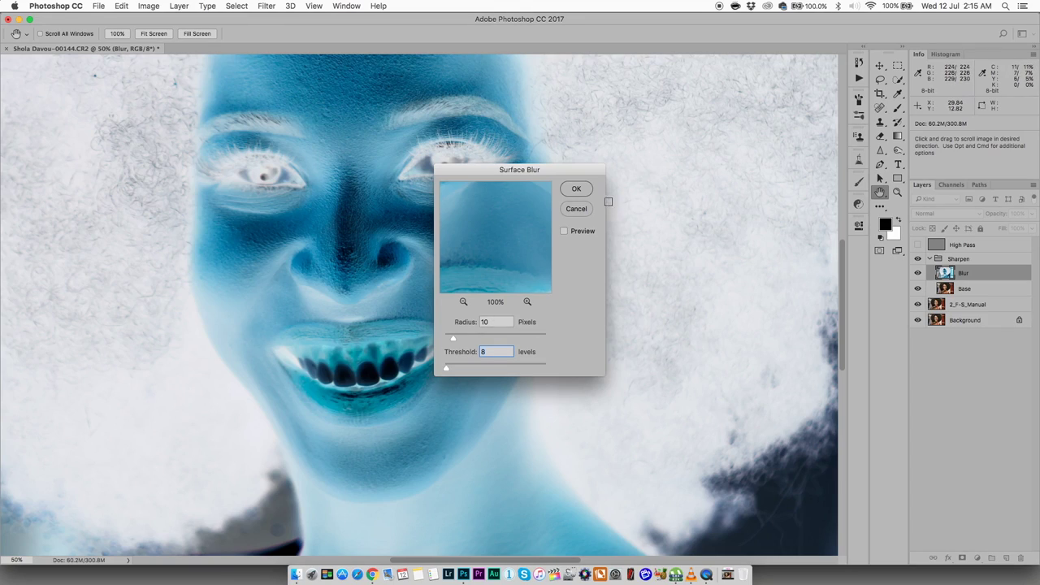
{"action": "key", "text": "Return"}
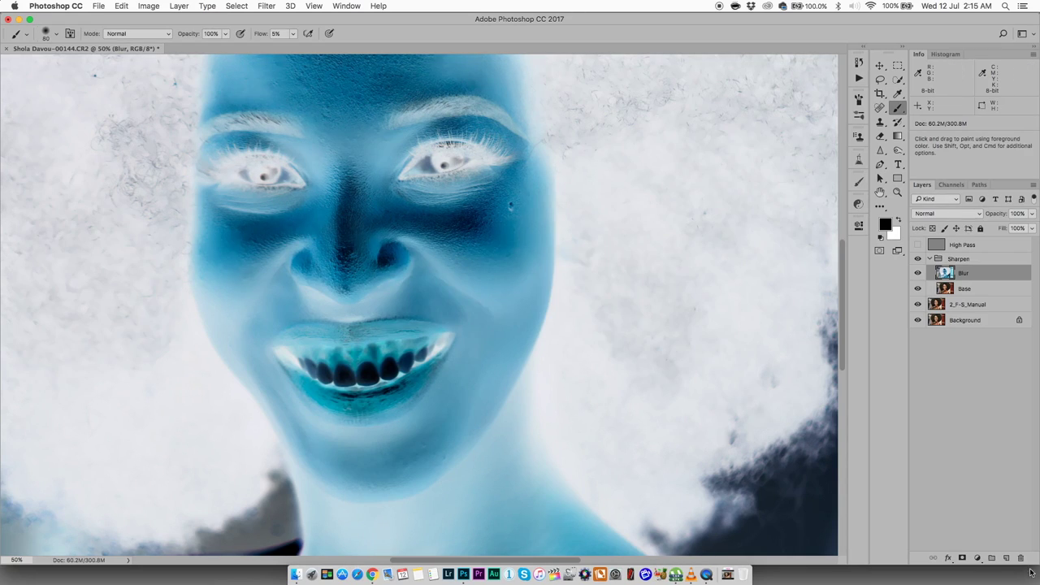
{"action": "left_click", "coordinate": [940, 215]}
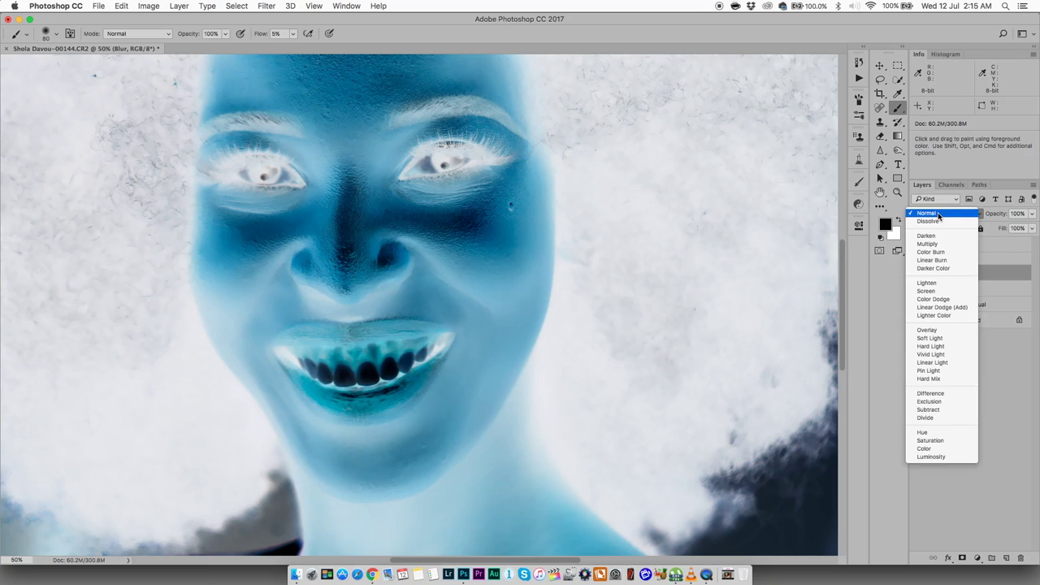
{"action": "left_click", "coordinate": [954, 354]}
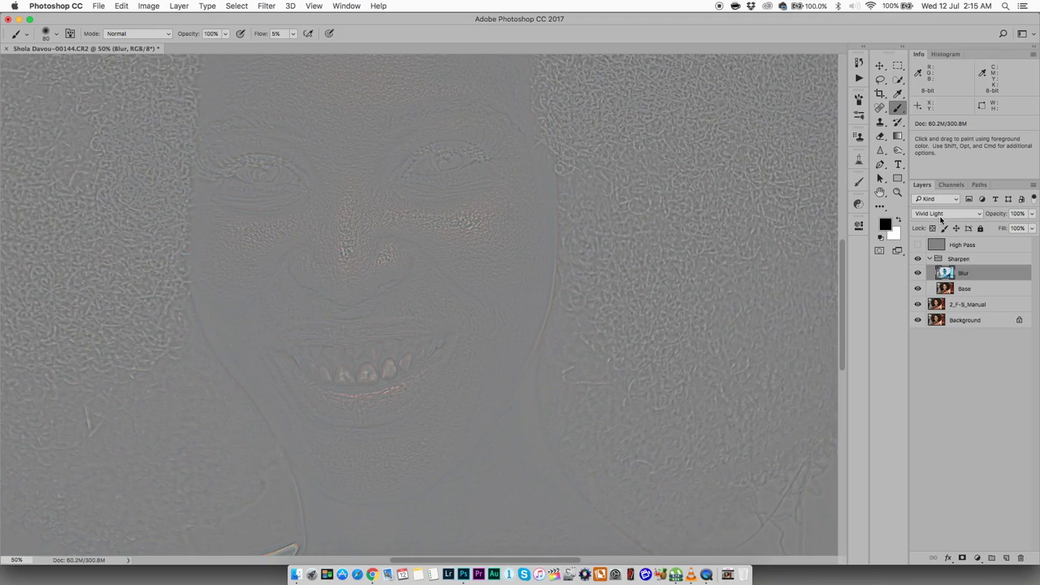
Set the blend mode of the Sharpen group to Overlay.
{"action": "left_click", "coordinate": [971, 259]}
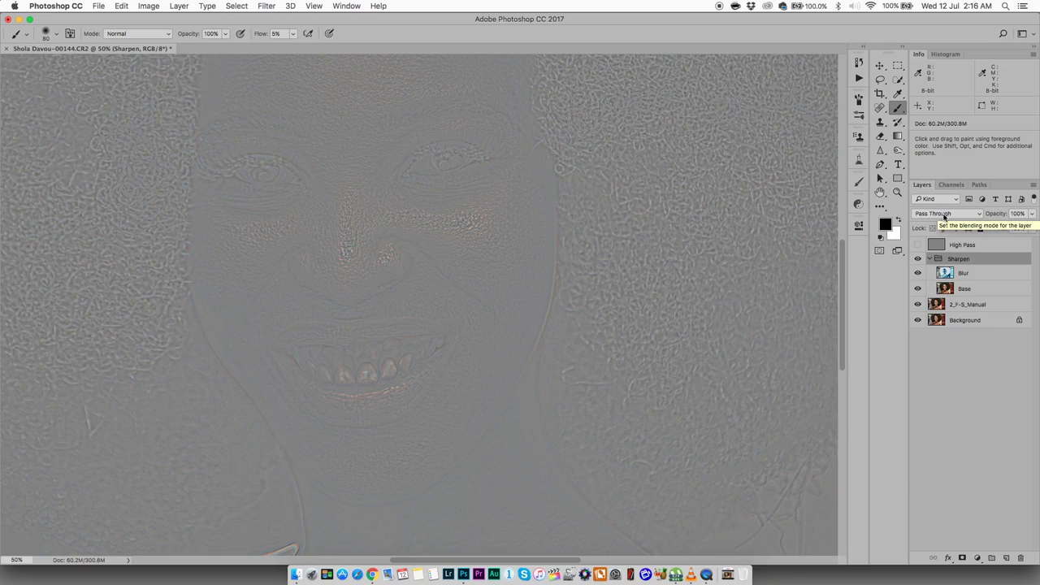
{"action": "left_click", "coordinate": [943, 216]}
{"action": "left_click", "coordinate": [944, 345]}
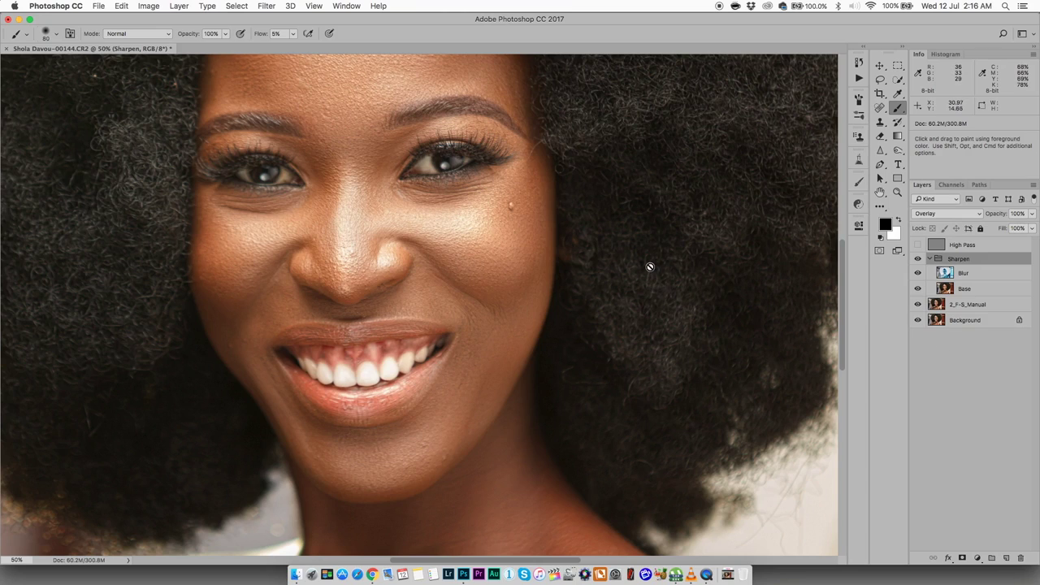
Collapse the Sharpen group so its Blur and Base layers are tucked away in the layer stack.
{"action": "key", "text": "space"}
{"action": "mouse_move", "coordinate": [652, 253]}
{"action": "left_mouse_down"}
{"action": "mouse_move", "coordinate": [688, 332]}
{"action": "mouse_move", "coordinate": [697, 314]}
{"action": "left_mouse_up"}
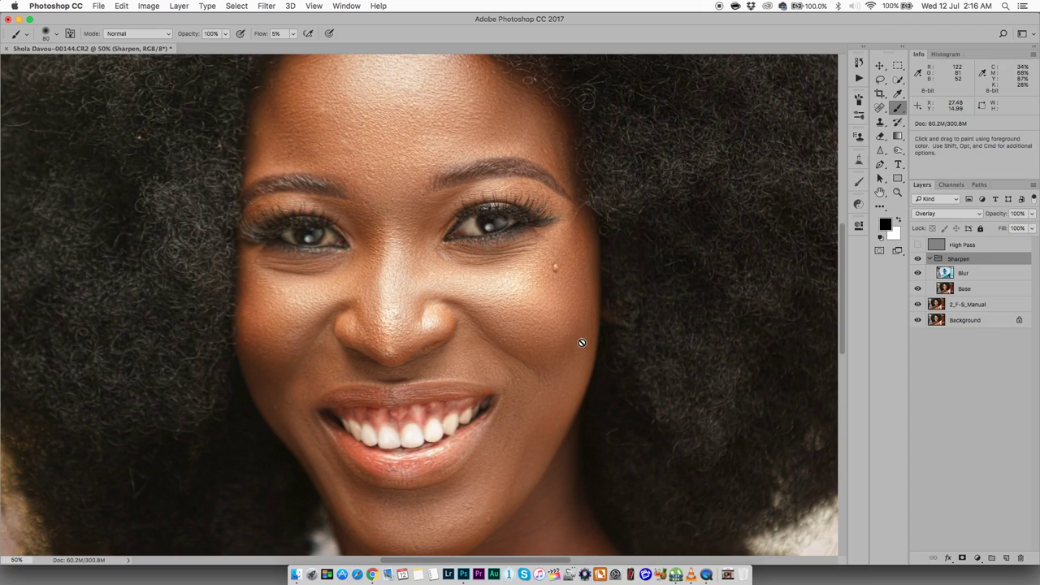
{"action": "left_click", "coordinate": [930, 259]}
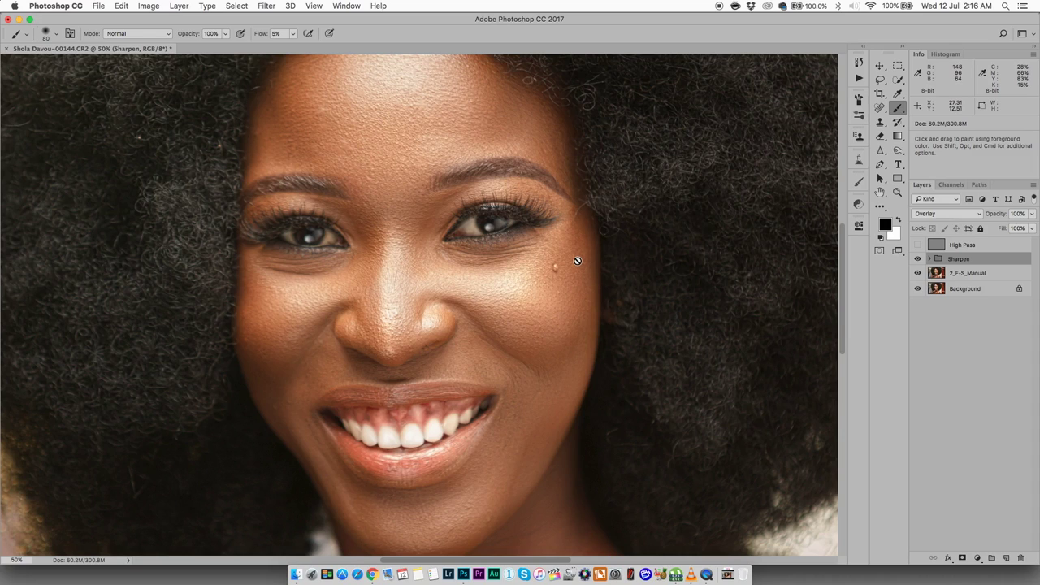
Compare the portrait with and without the Sharpen group by toggling its visibility, leaving the group hidden.
{"action": "key", "text": "super+minus"}
{"action": "key", "text": "super+minus"}
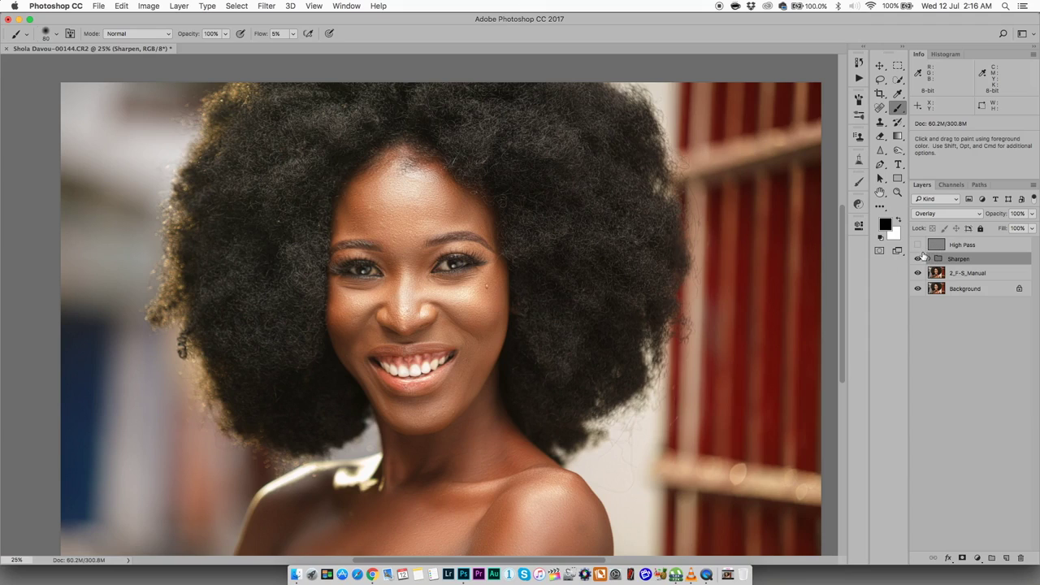
{"action": "left_click", "coordinate": [918, 259]}
{"action": "left_click", "coordinate": [919, 259]}
{"action": "left_click", "coordinate": [919, 259]}
{"action": "left_click", "coordinate": [919, 260]}
{"action": "left_click", "coordinate": [919, 259]}
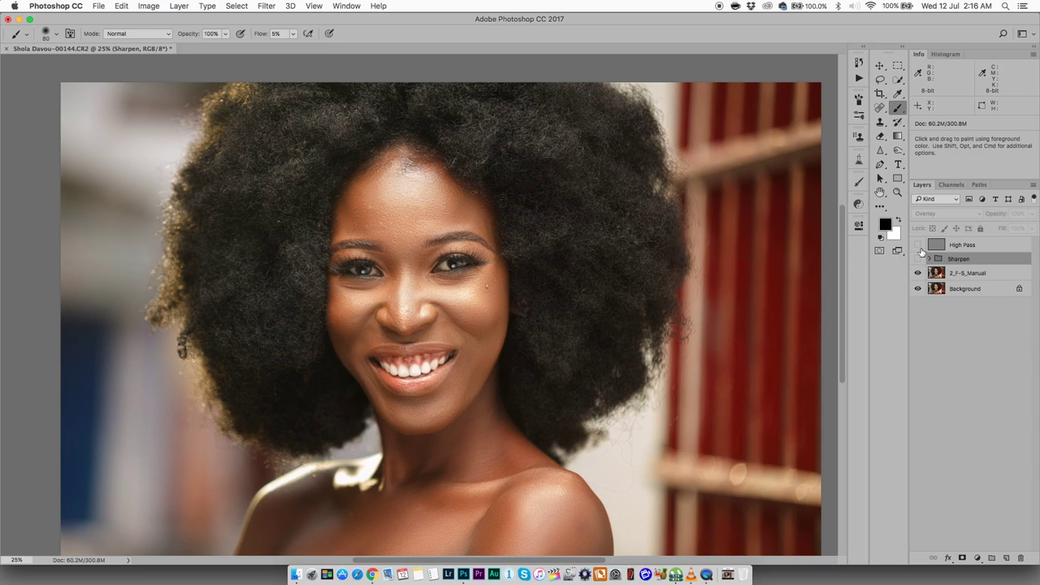
Toggle the High Pass layer's visibility to examine its sharpening on the portrait, leaving the layer shown.
{"action": "left_click", "coordinate": [918, 244]}
{"action": "left_click", "coordinate": [919, 244]}
{"action": "left_click", "coordinate": [919, 244]}
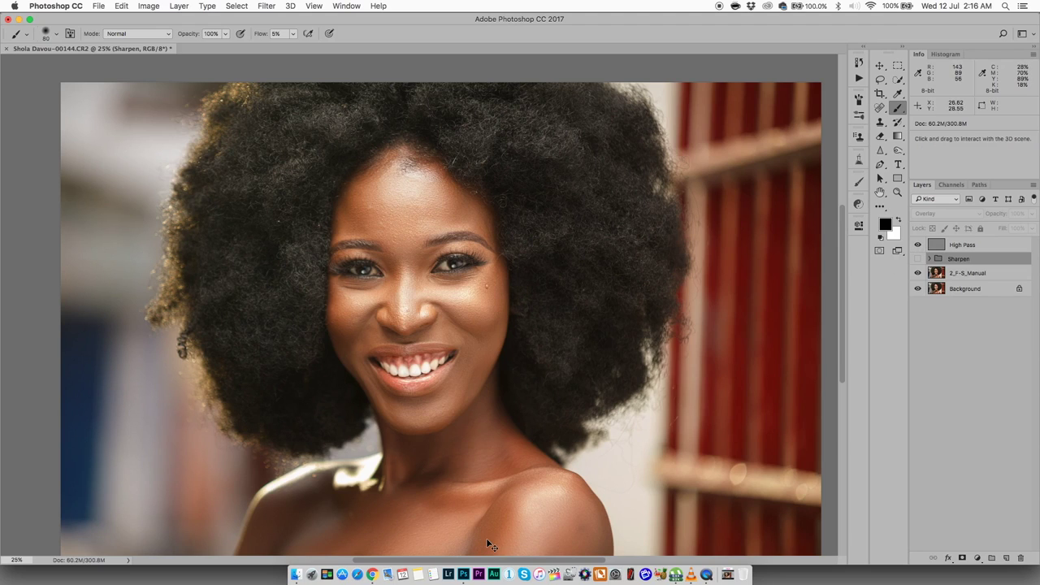
Compare both sharpening methods on the neck and shoulders by hiding the High Pass layer and showing the Sharpen group, ending with the whole portrait in view.
{"action": "key", "text": "super+equal"}
{"action": "key", "text": "super+equal"}
{"action": "key", "text": "space"}
{"action": "left_click_drag", "start_coordinate": [487, 539], "coordinate": [442, 238]}
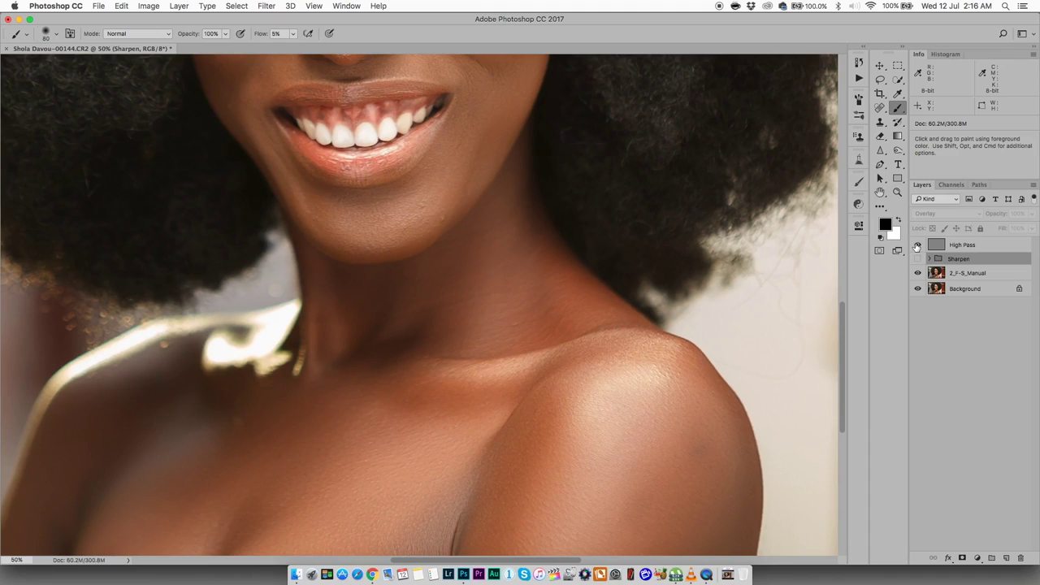
{"action": "left_click", "coordinate": [917, 245]}
{"action": "left_click", "coordinate": [918, 258]}
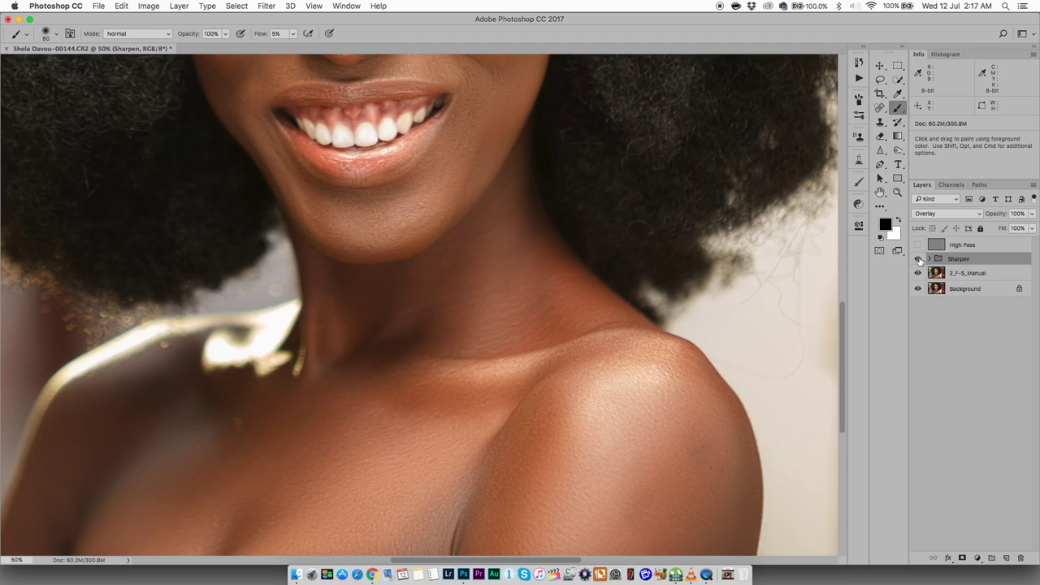
{"action": "key", "text": "super+0"}
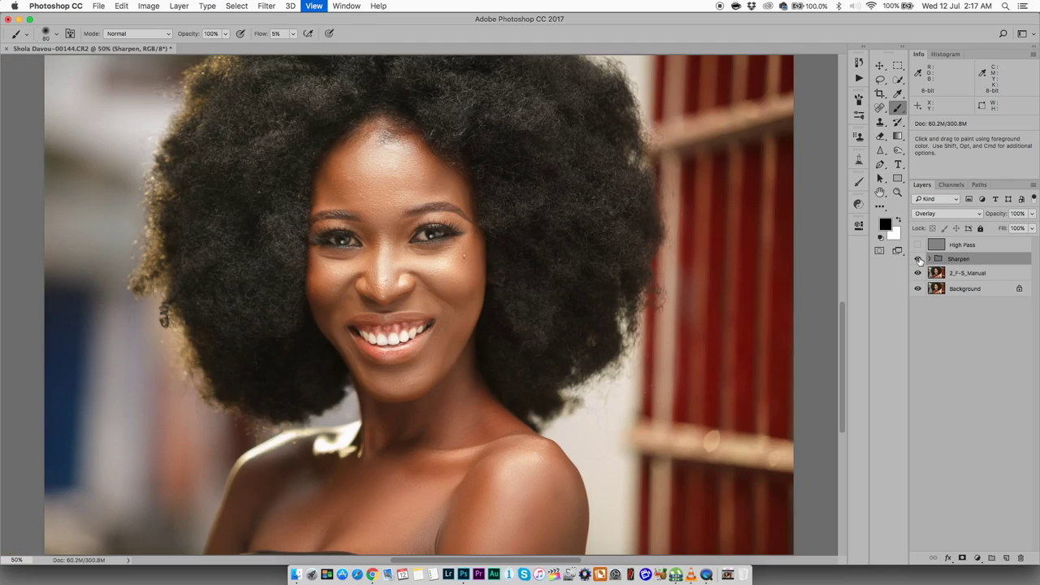